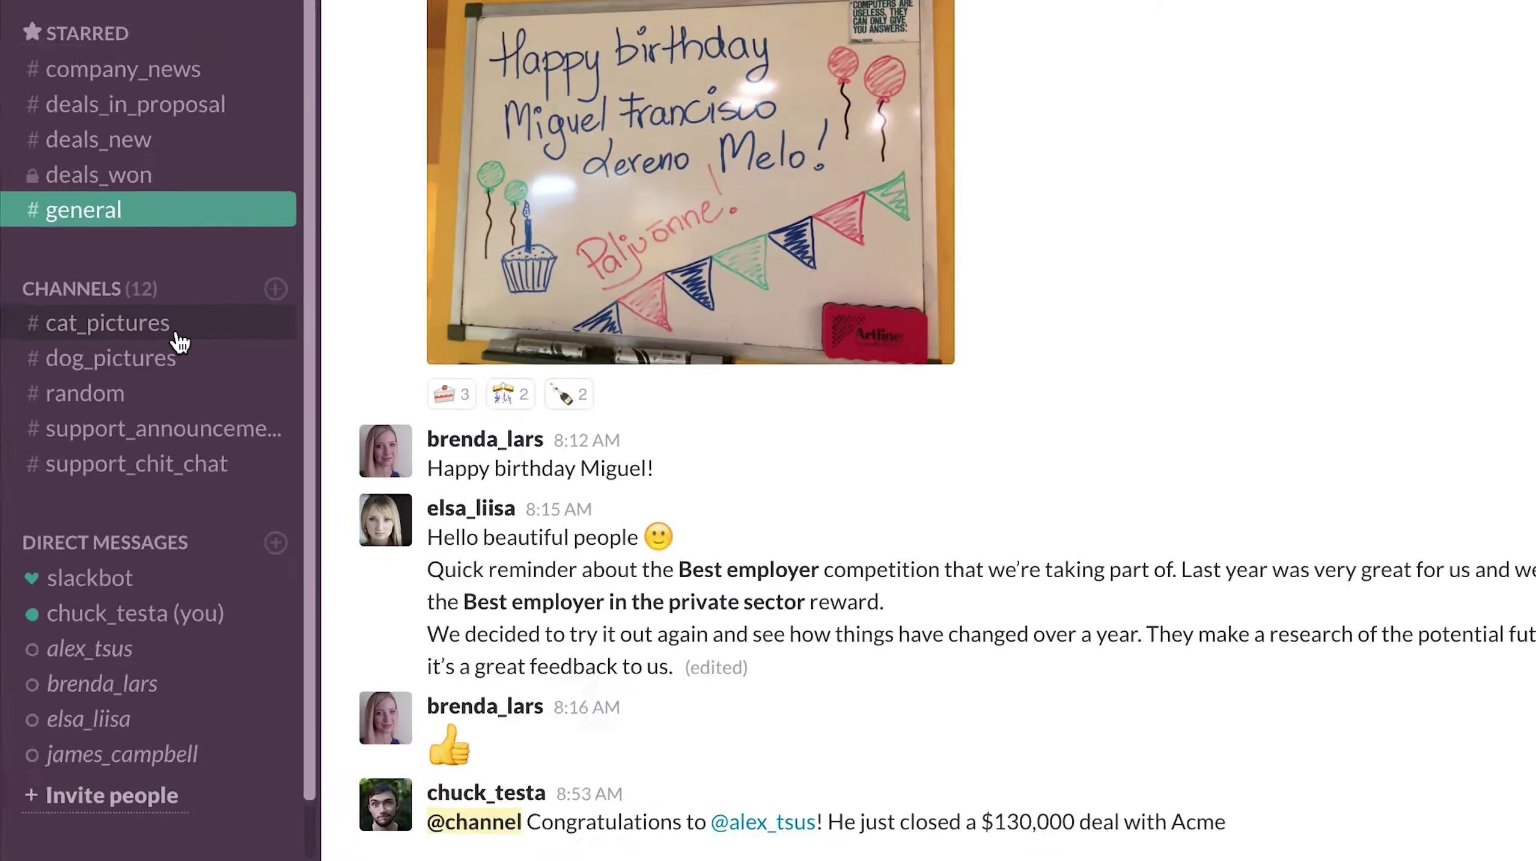
{"action": "scroll", "coordinate": [887, 551], "scroll_direction": "up", "scroll_amount": 10}
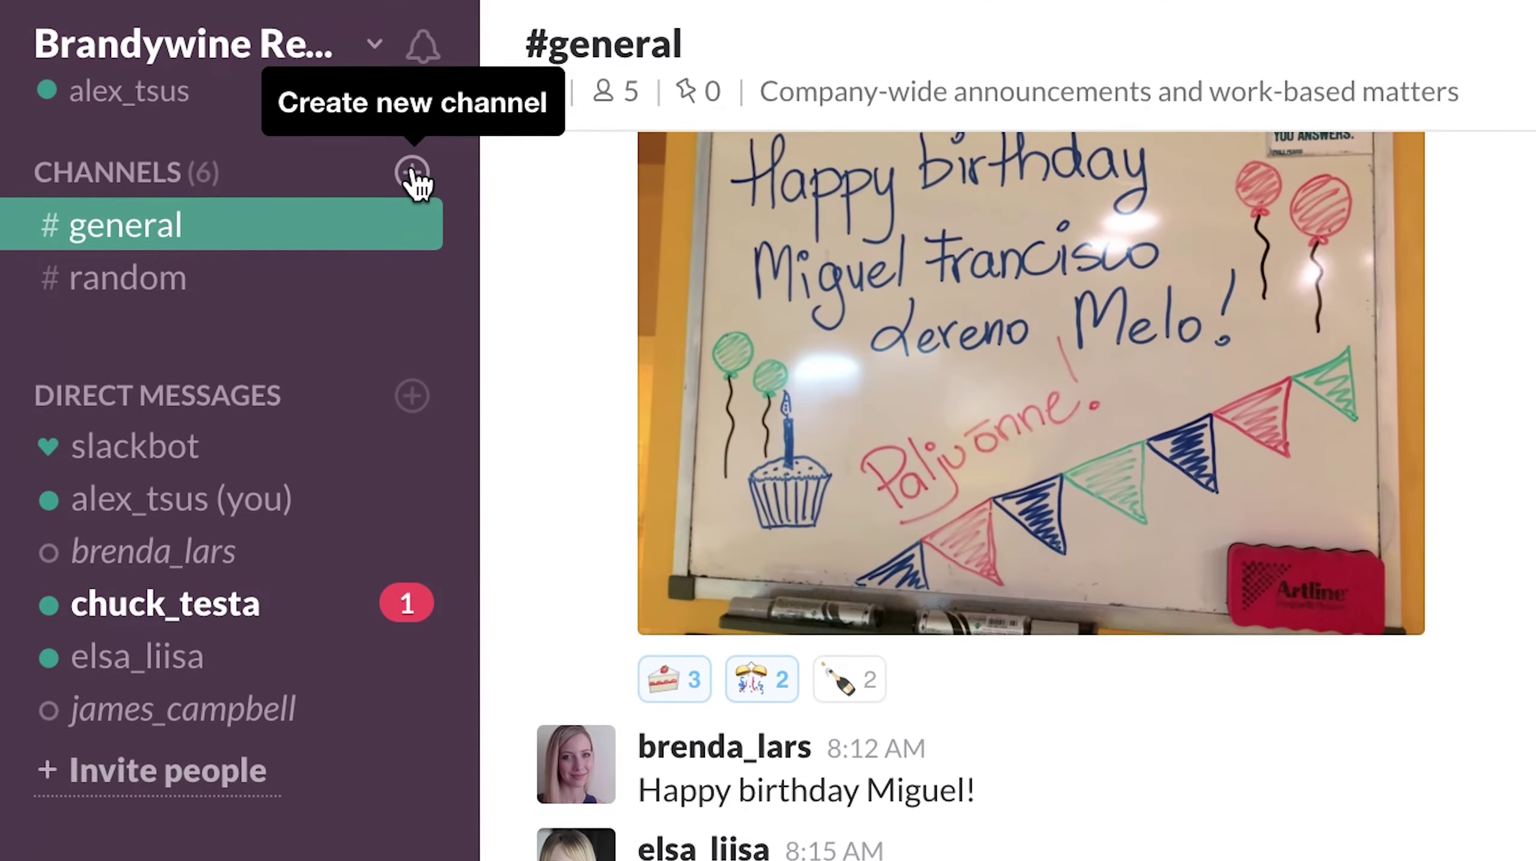
Step: Create the public channel deals_new and invite a teammate to it
{"action": "left_click", "coordinate": [303, 134]}
{"action": "type", "text": "deals_n"}
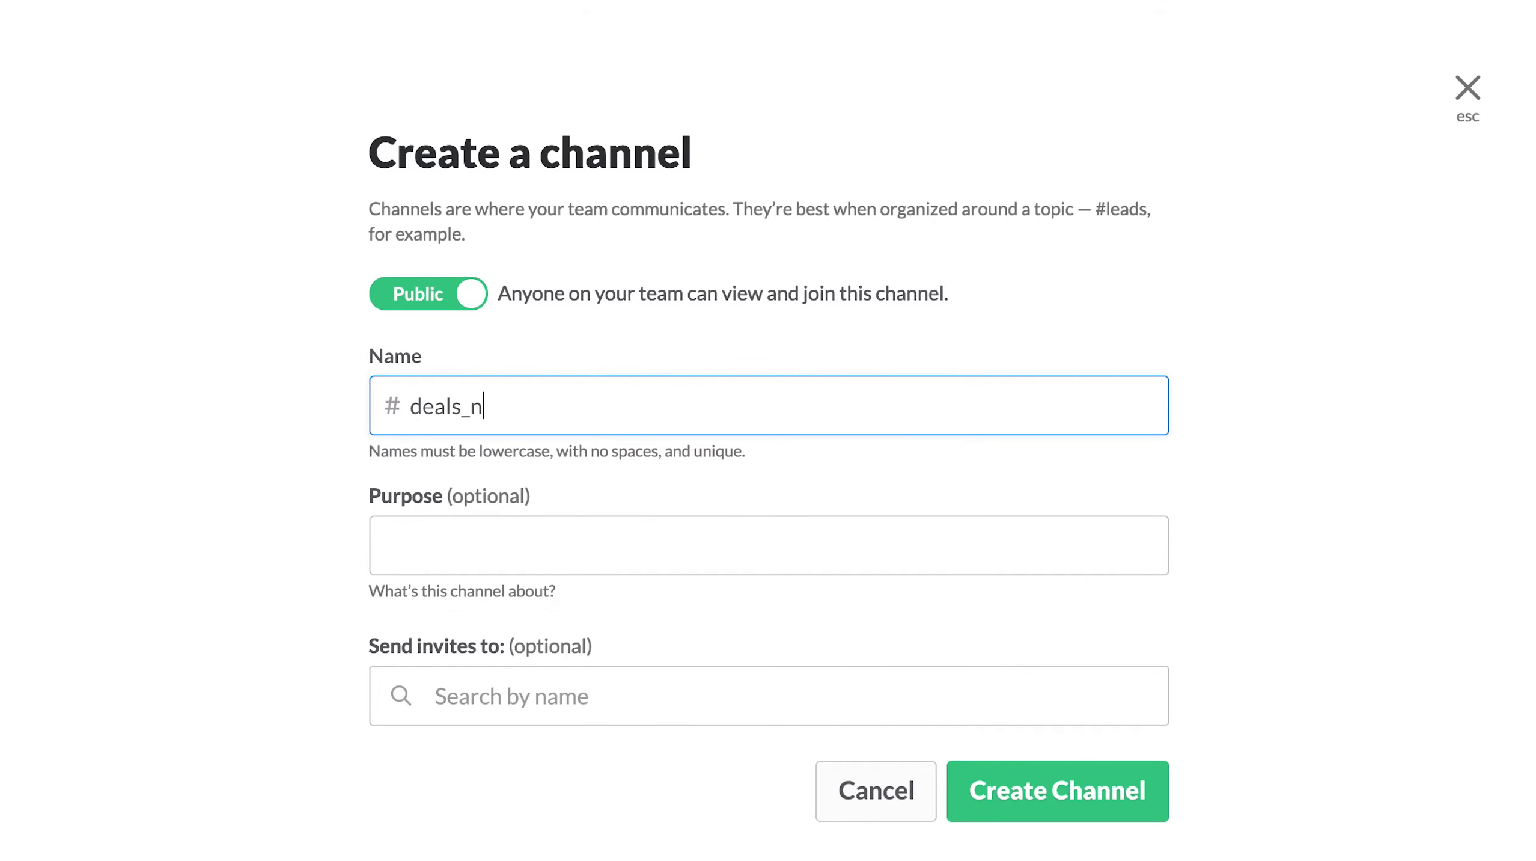
{"action": "type", "text": "ew"}
{"action": "left_click", "coordinate": [699, 698]}
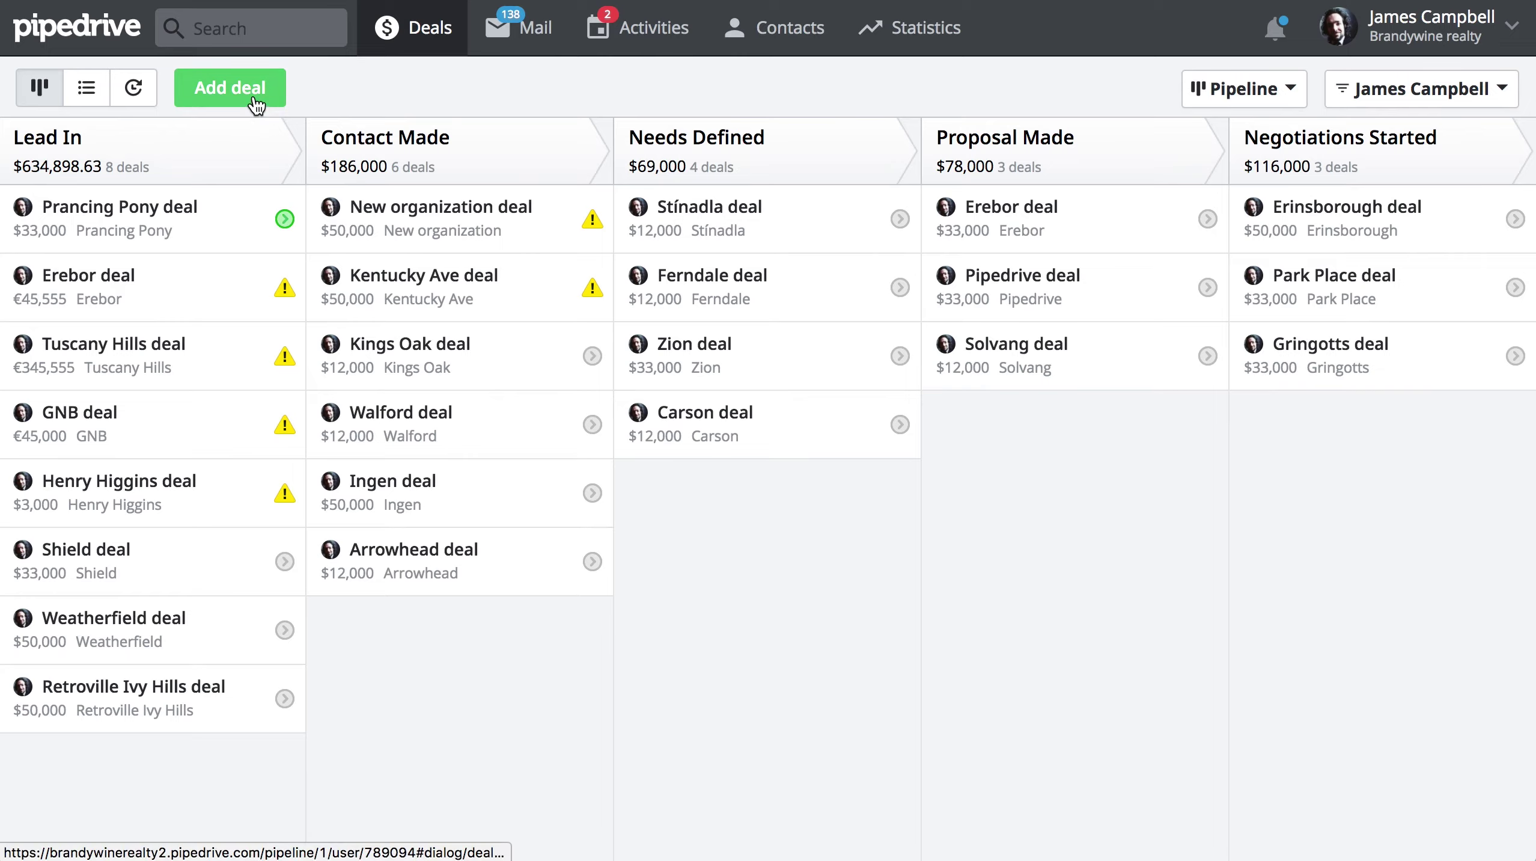
Step: Add and save a Solvang deal worth $300,000 in Pipedrive
{"action": "left_click", "coordinate": [229, 88]}
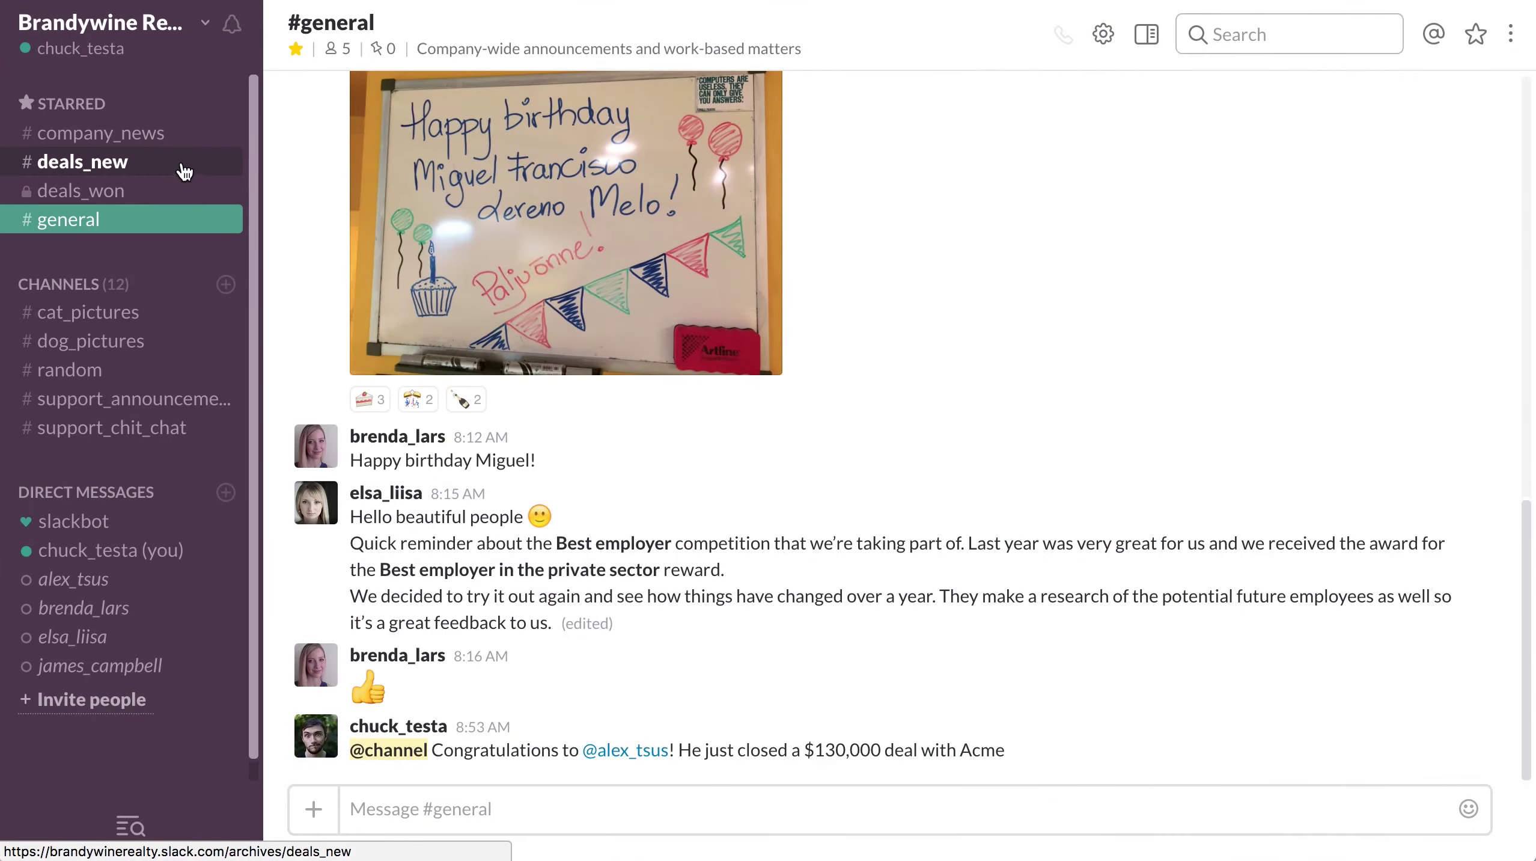
{"action": "left_click", "coordinate": [183, 170]}
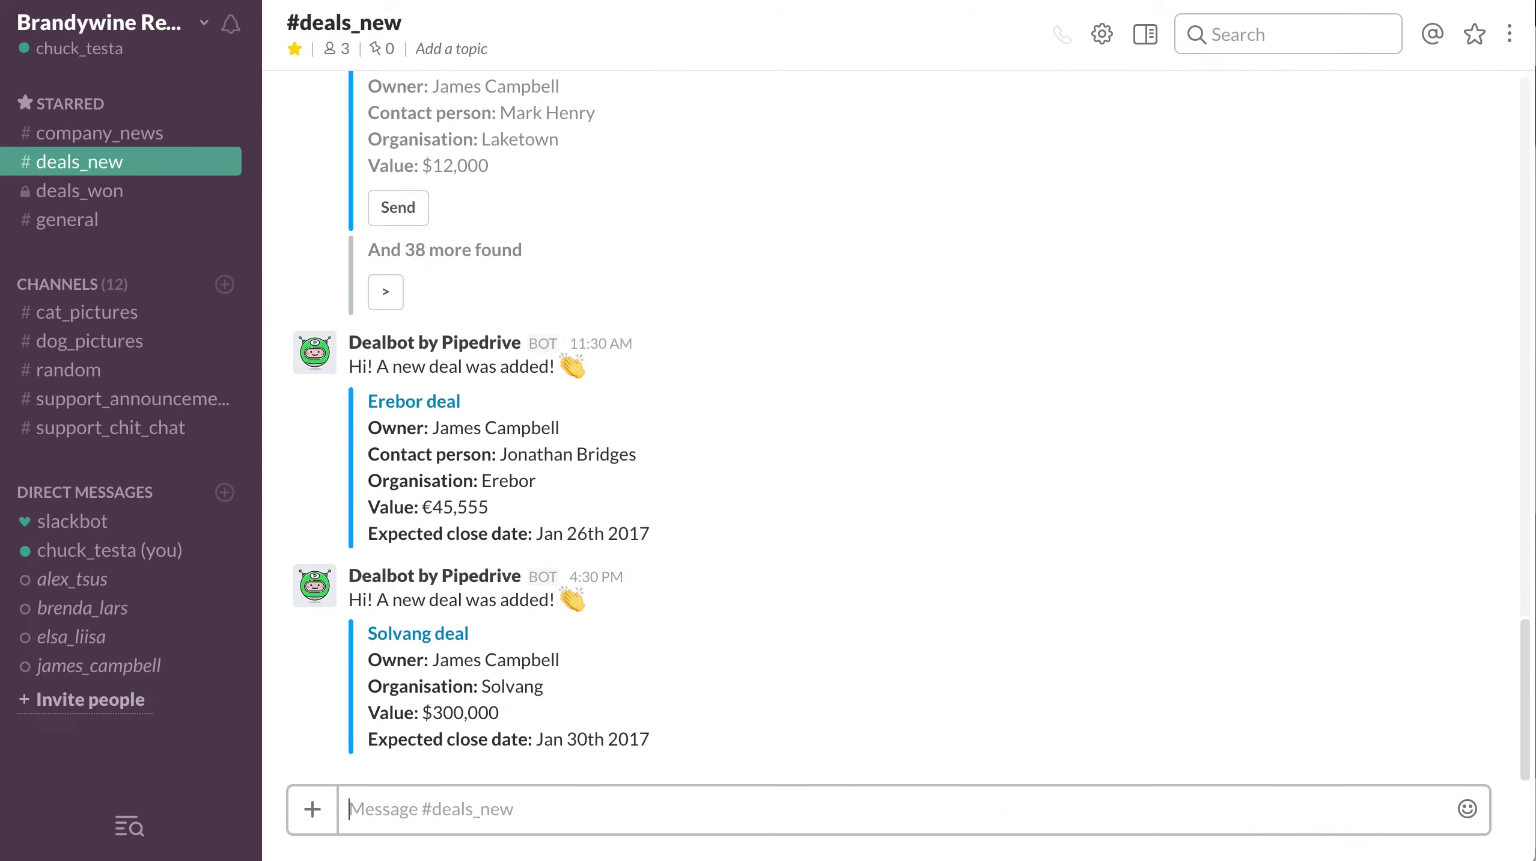
{"action": "type", "text": "/pip"}
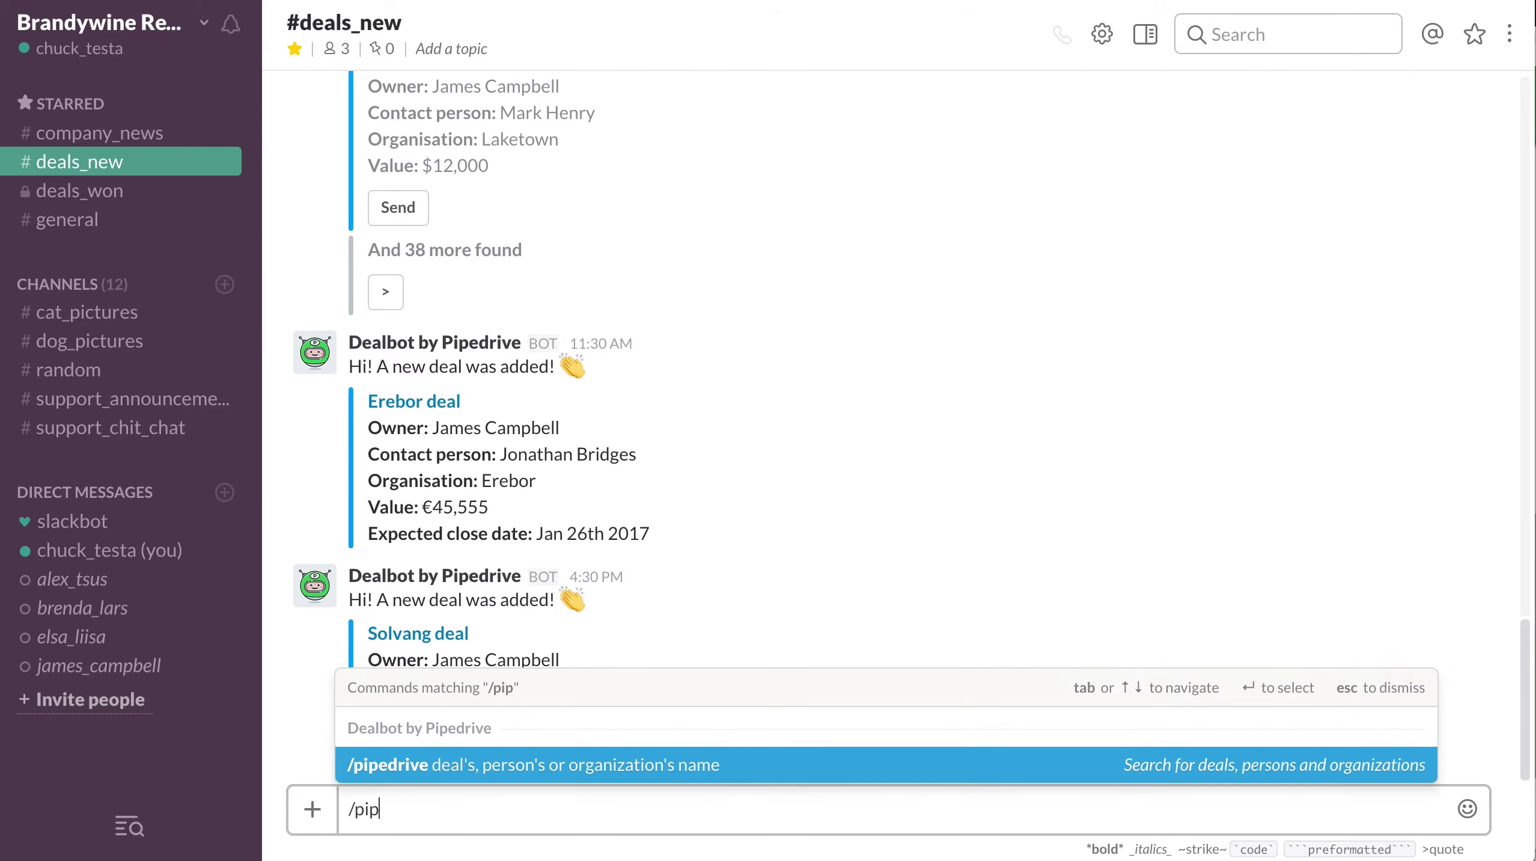
Step: Complete /pip to /pipedrive and send a search for the contact's email
{"action": "key", "text": "Tab"}
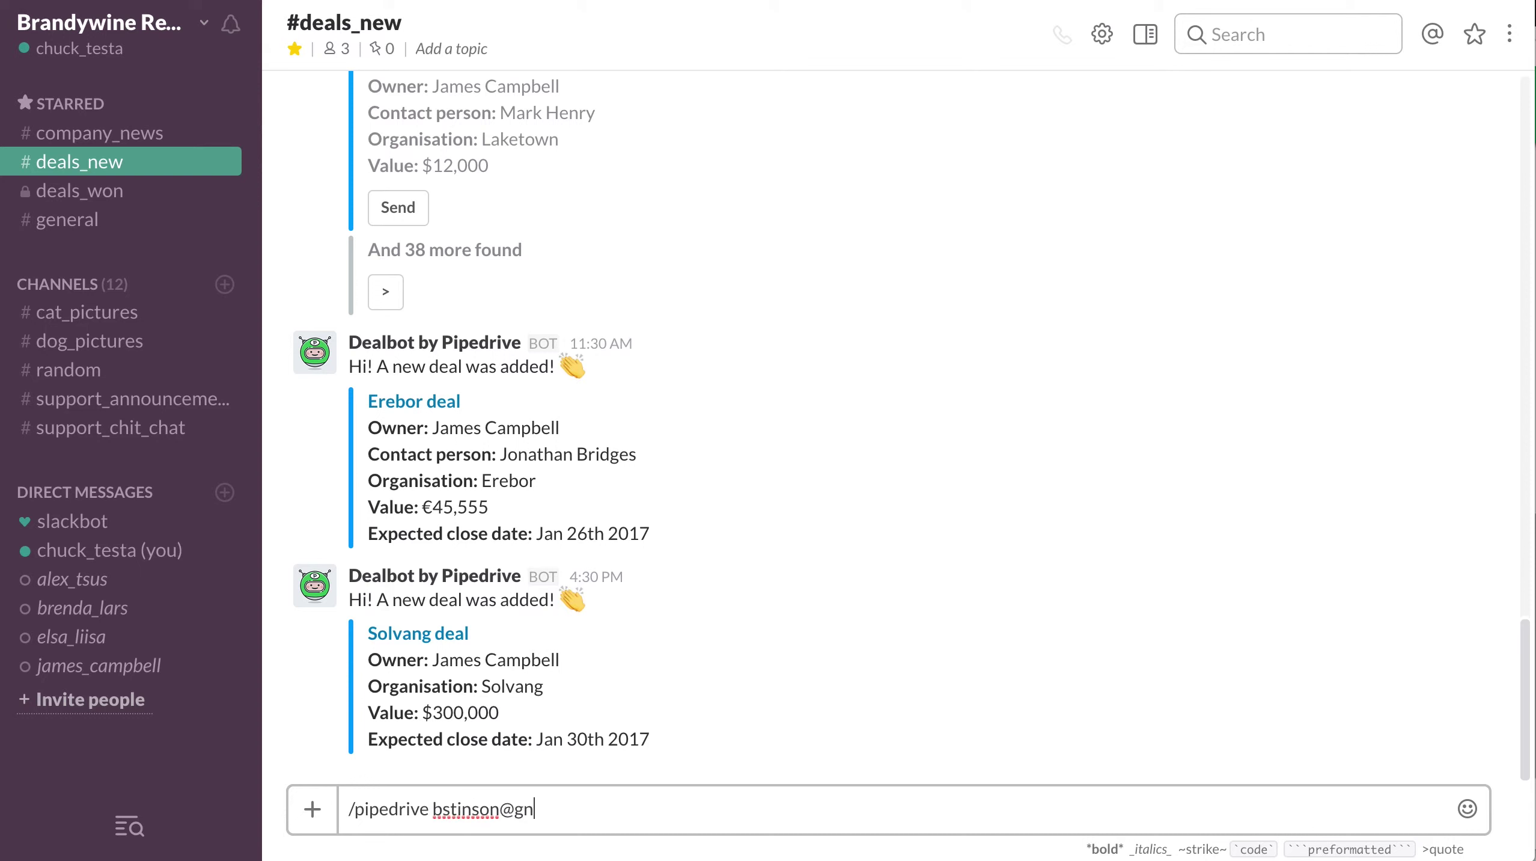
{"action": "type", "text": "m"}
{"action": "key", "text": "Return"}
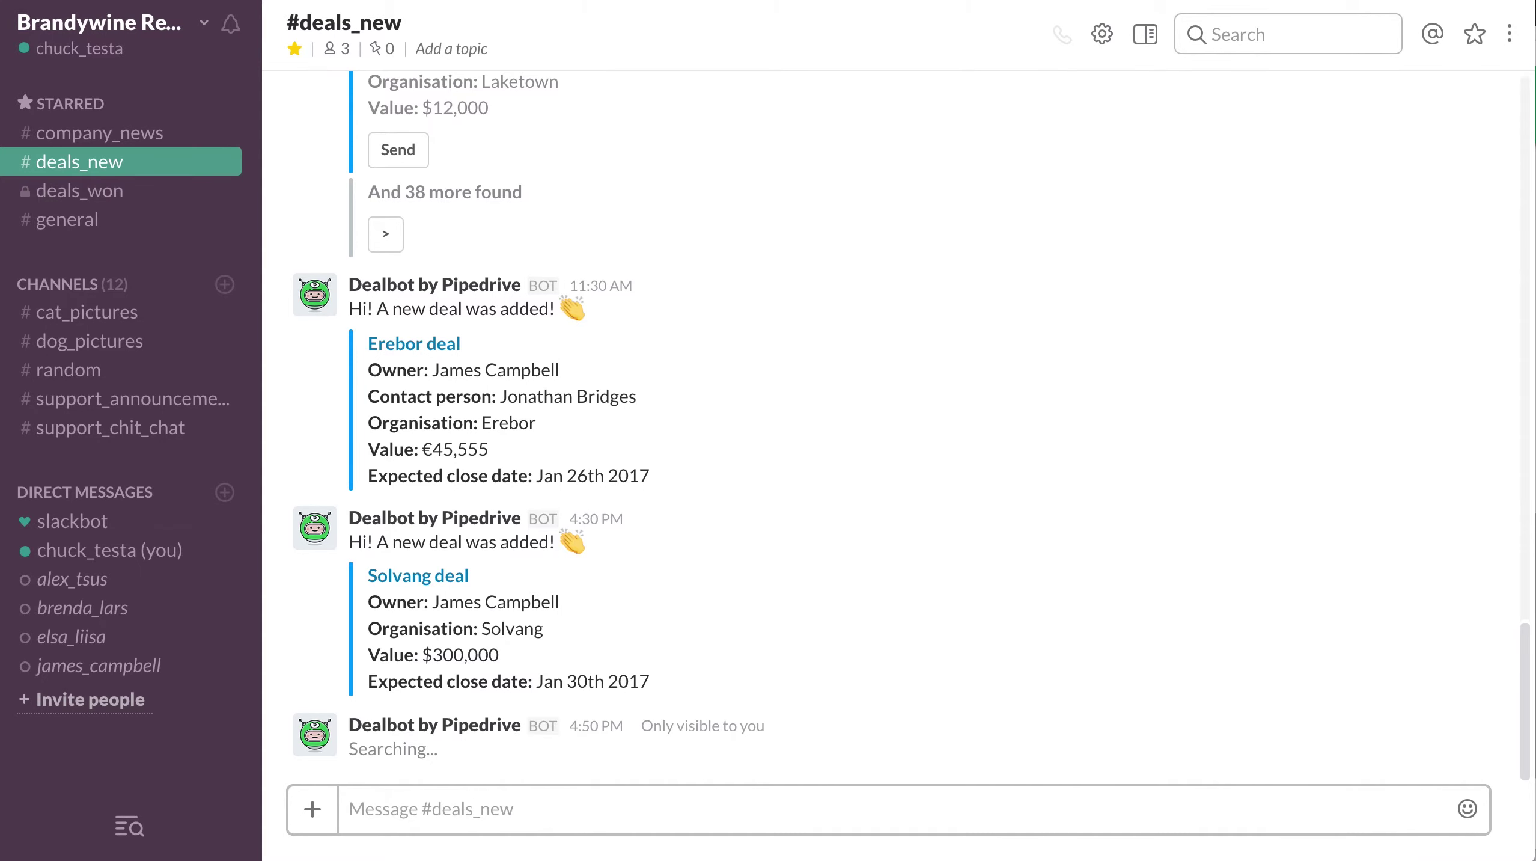
{"action": "scroll", "coordinate": [1052, 656], "scroll_direction": "up", "scroll_amount": 3}
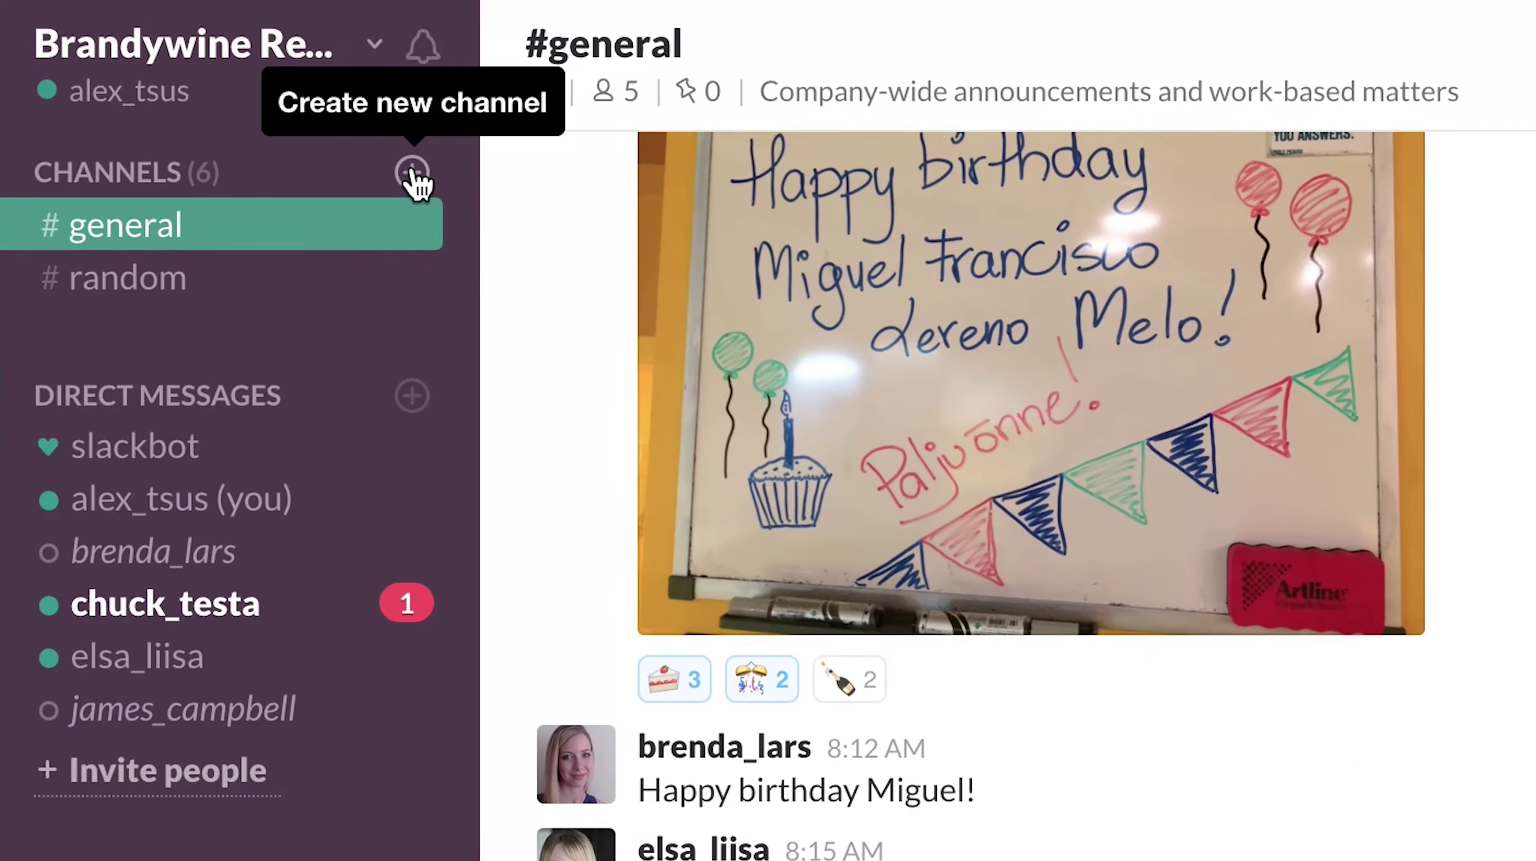
Step: Create a public channel called new_deals from the Channels + button
{"action": "left_click", "coordinate": [414, 175]}
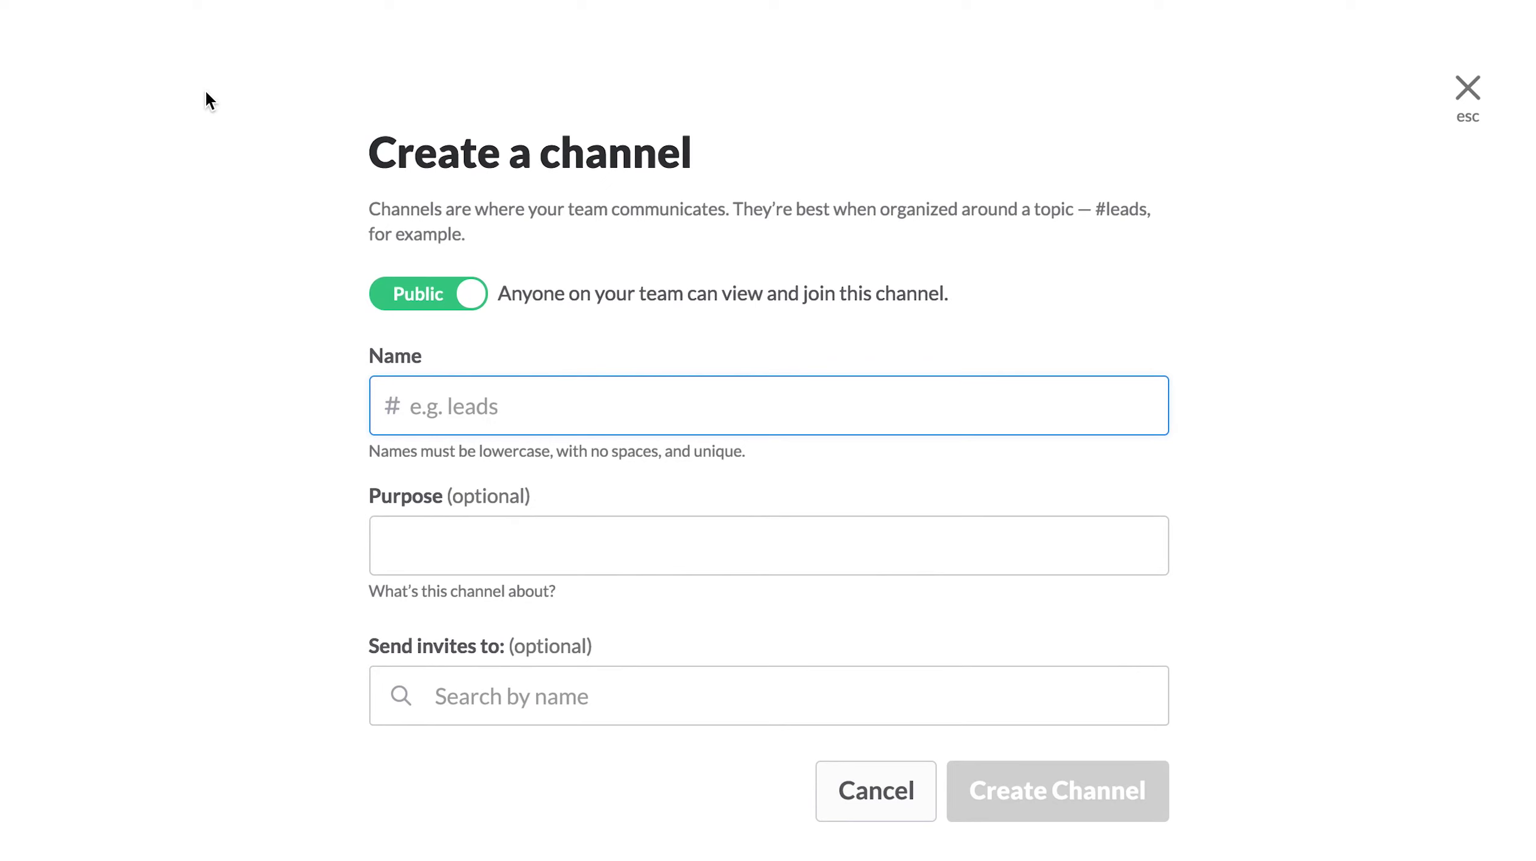
{"action": "type", "text": "new_deals"}
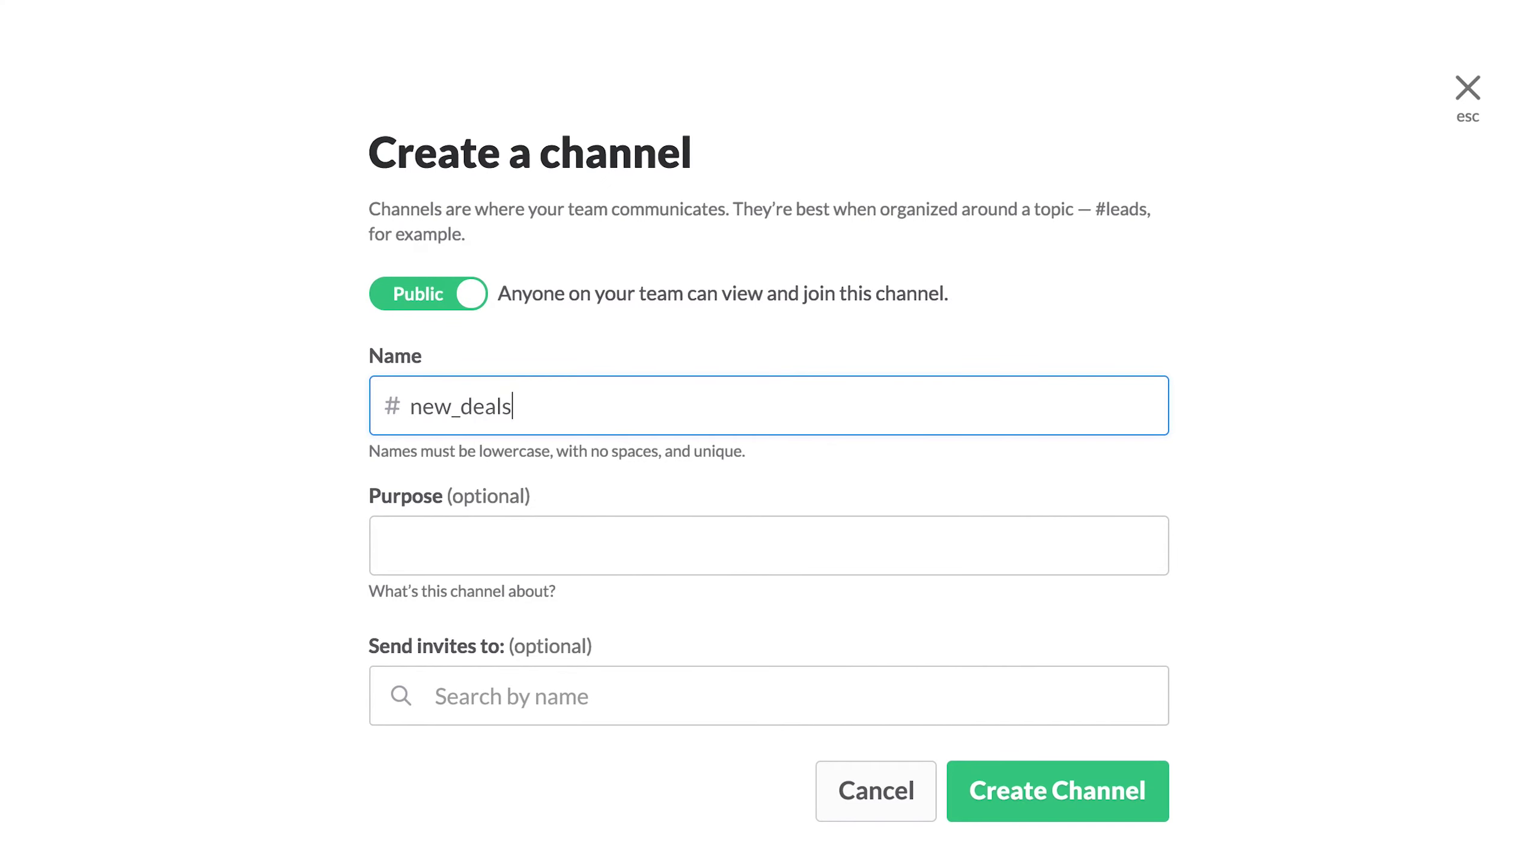
{"action": "left_click", "coordinate": [1012, 806]}
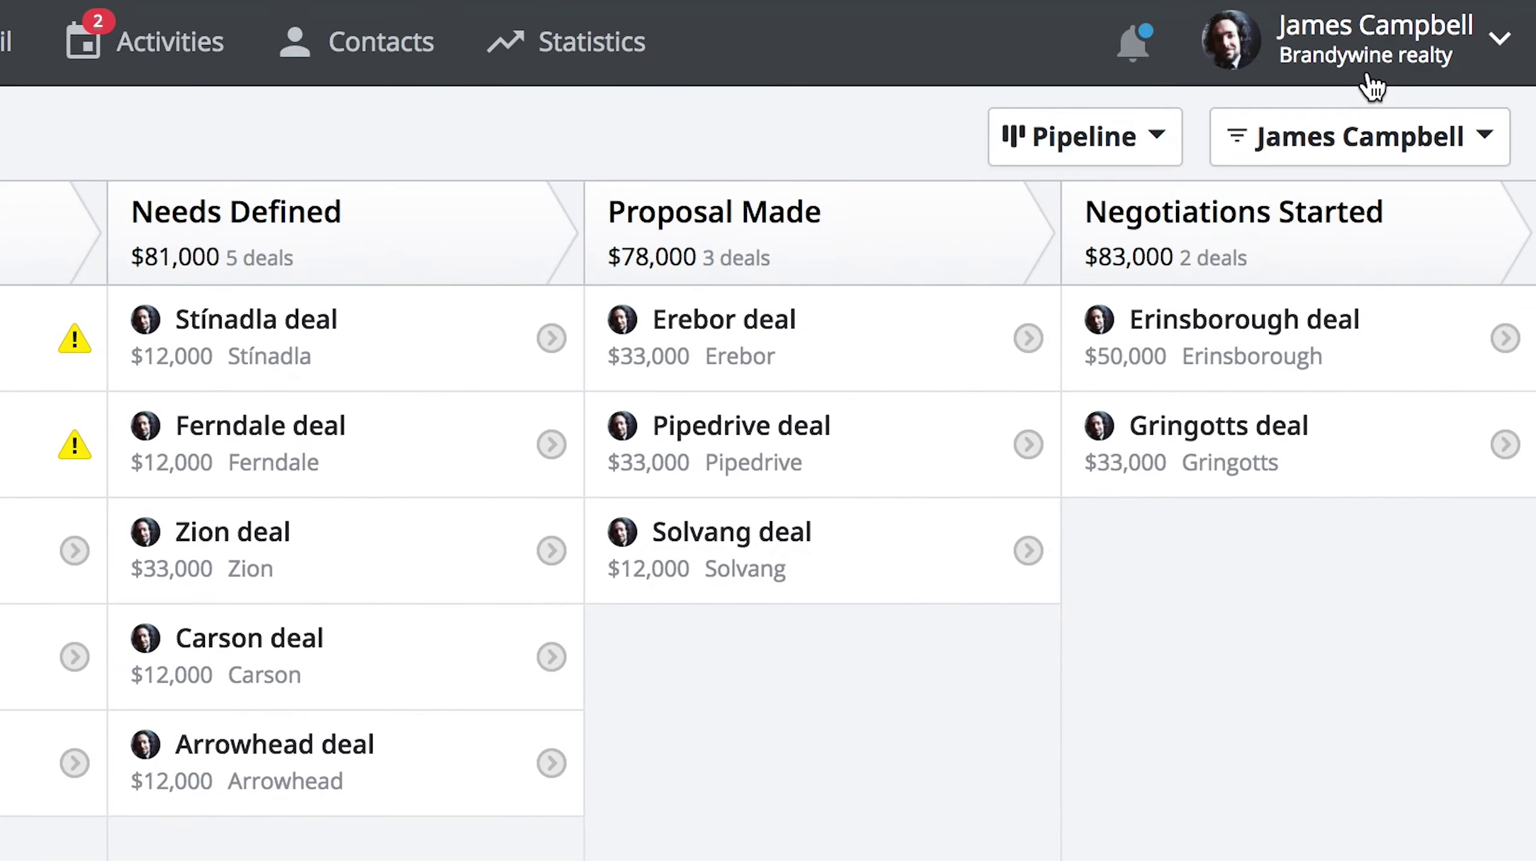
Step: In Pipedrive's Slack integration settings, choose #deals_new for Deals added notifications
{"action": "left_click", "coordinate": [1428, 27]}
{"action": "left_click", "coordinate": [1255, 181]}
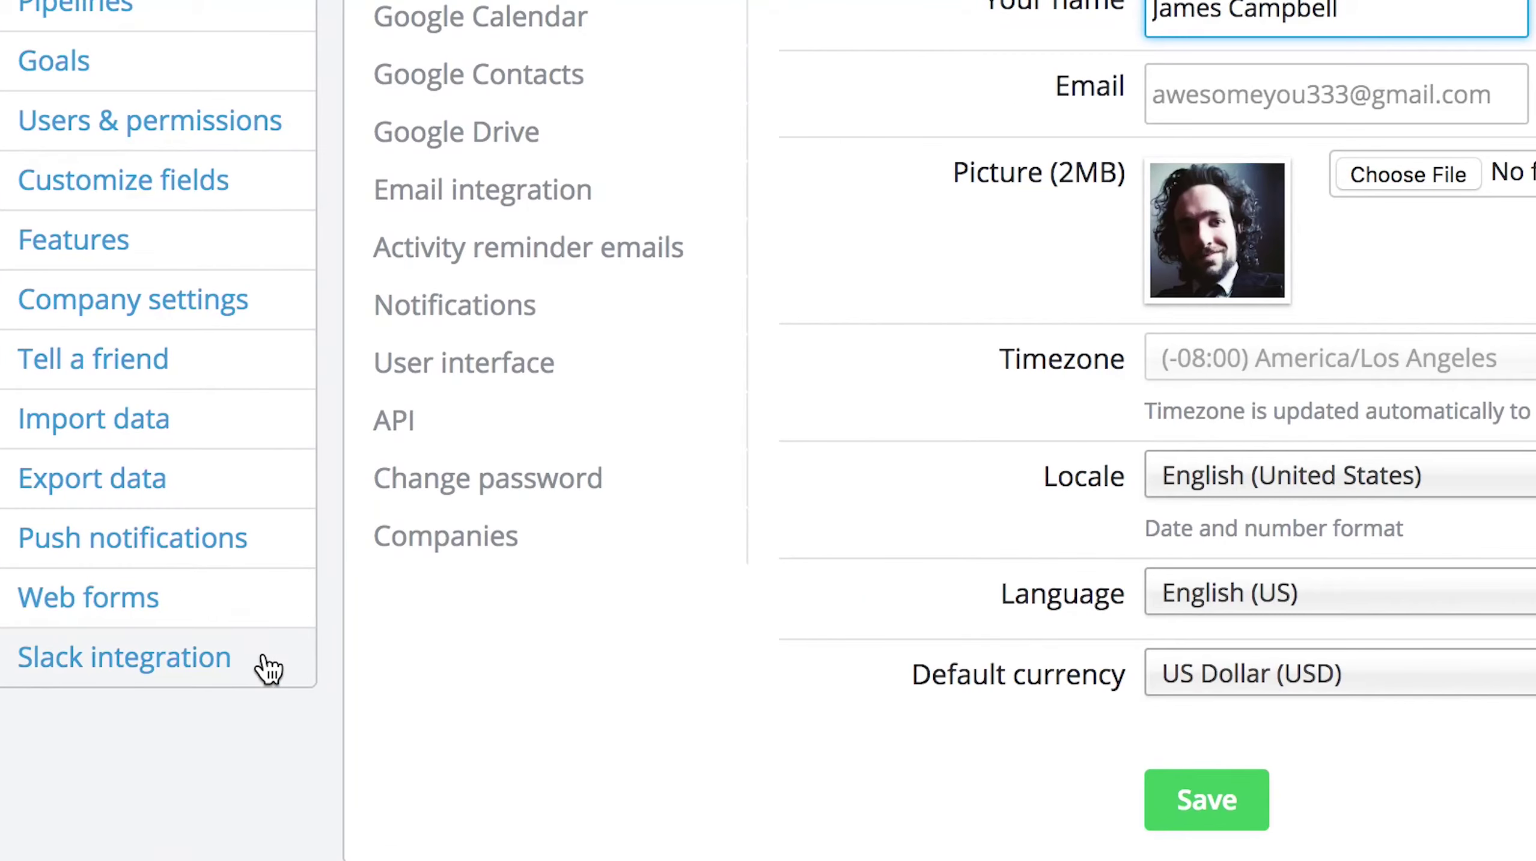
{"action": "left_click", "coordinate": [266, 667]}
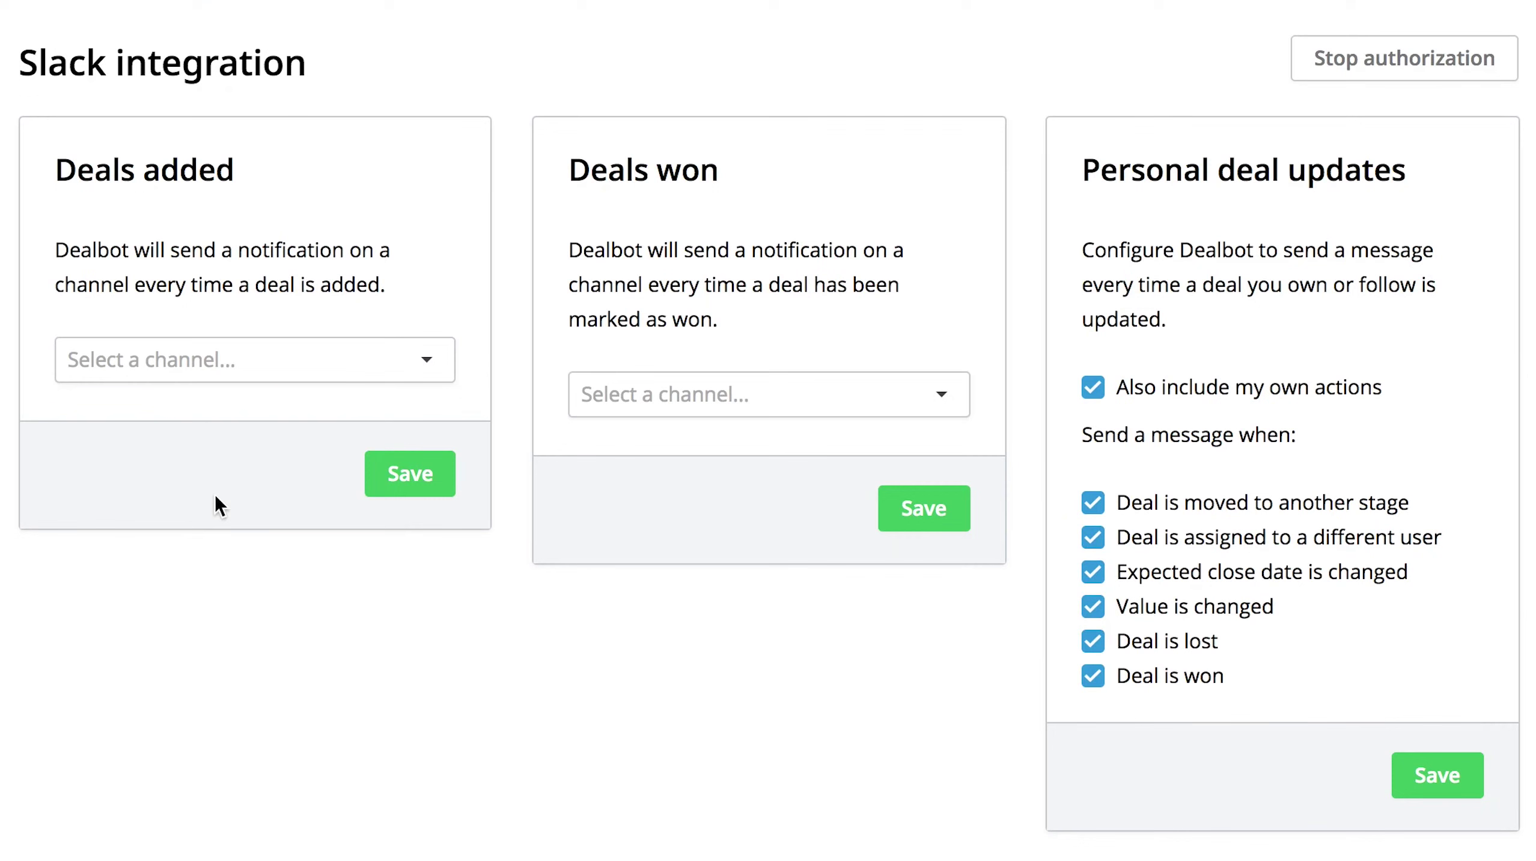
{"action": "left_click", "coordinate": [339, 366]}
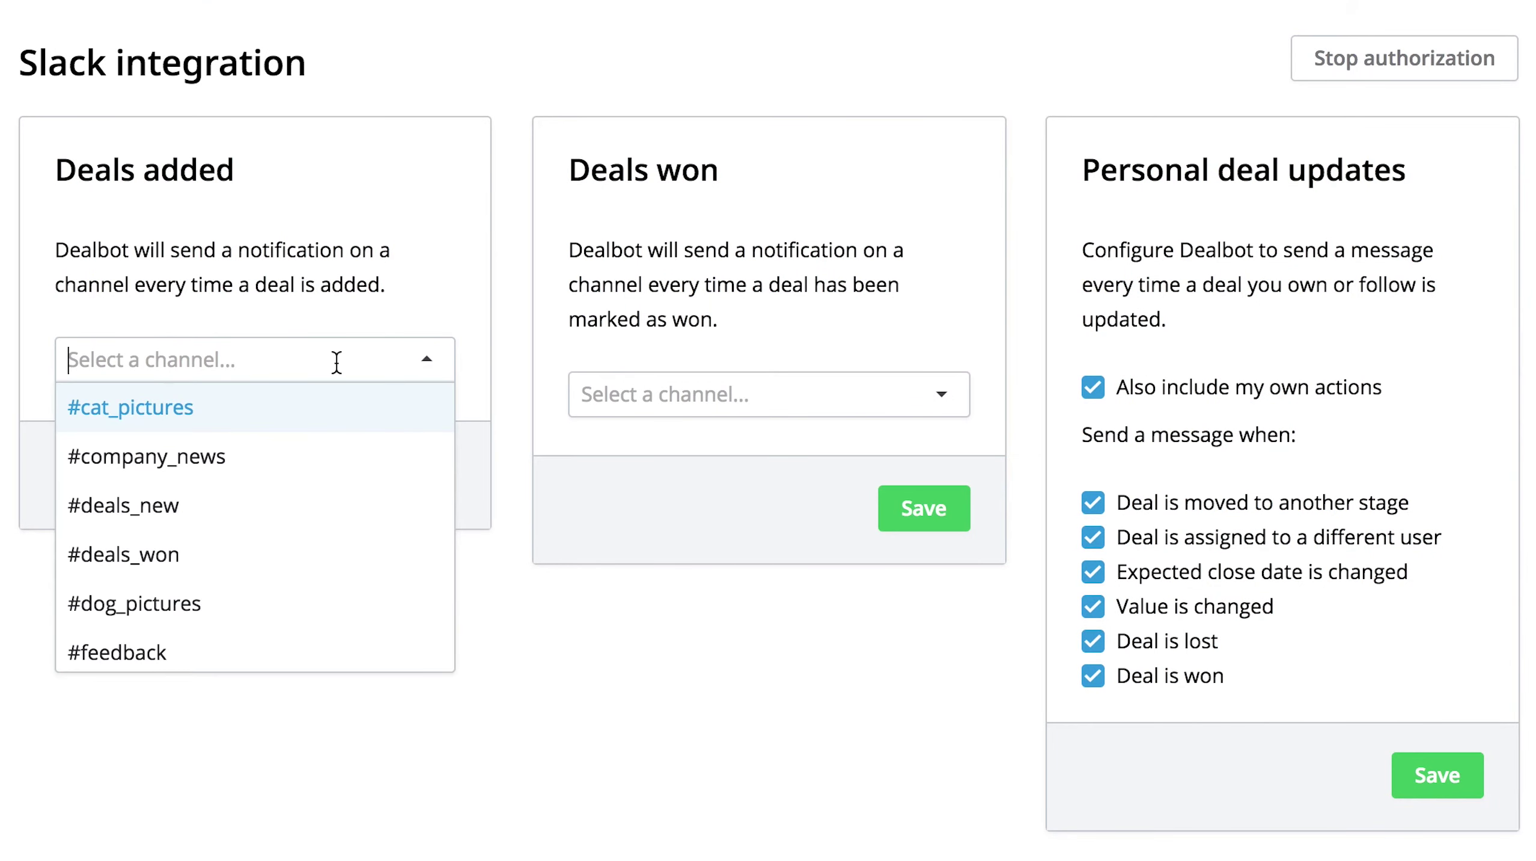
{"action": "left_click", "coordinate": [216, 525]}
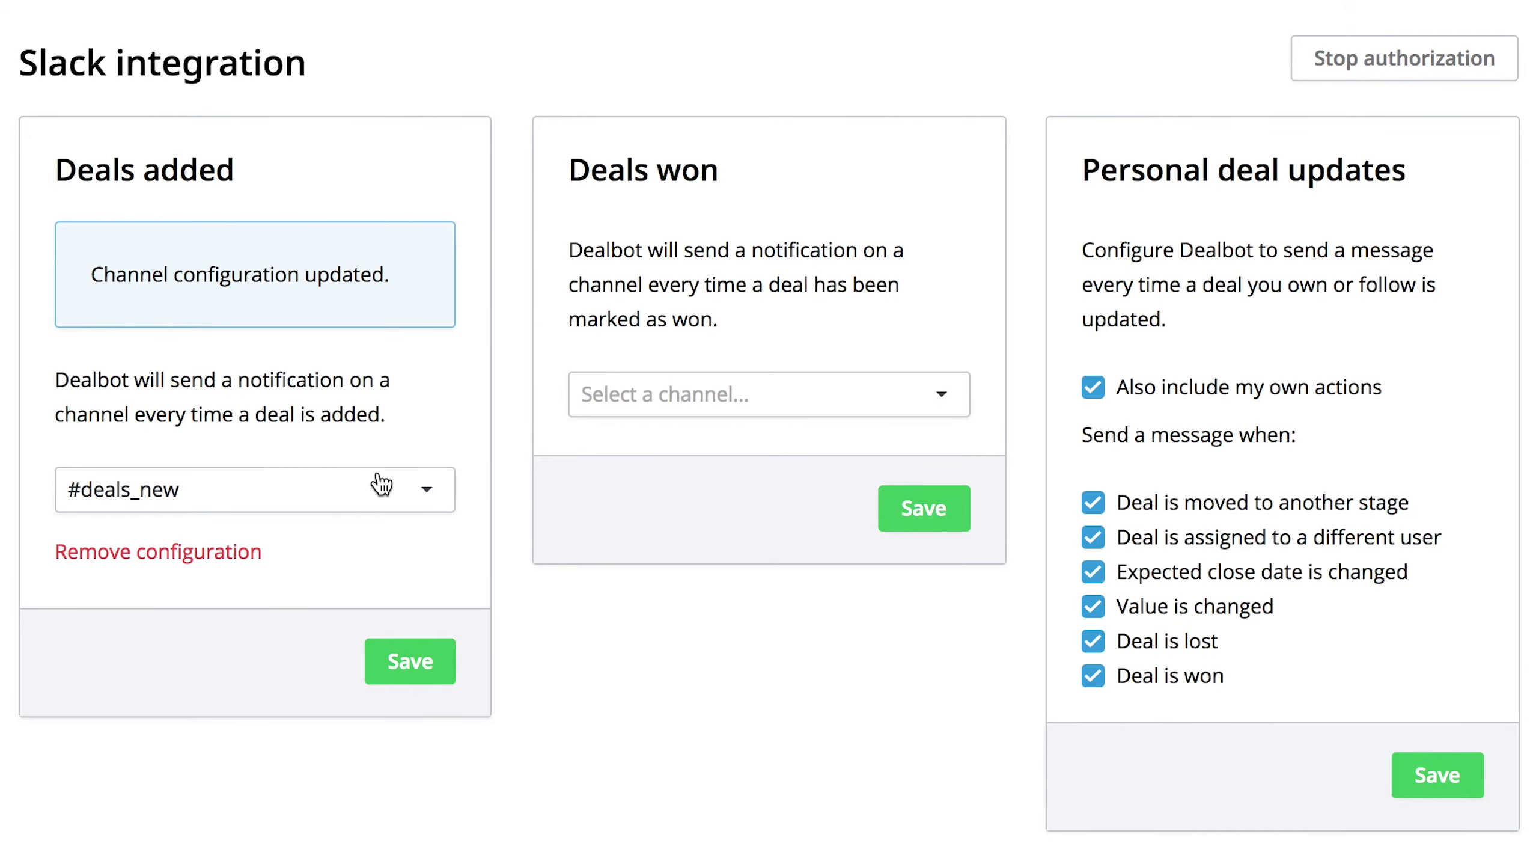
Step: Select #deals_won as the channel for Deals won notifications
{"action": "left_click", "coordinate": [706, 399]}
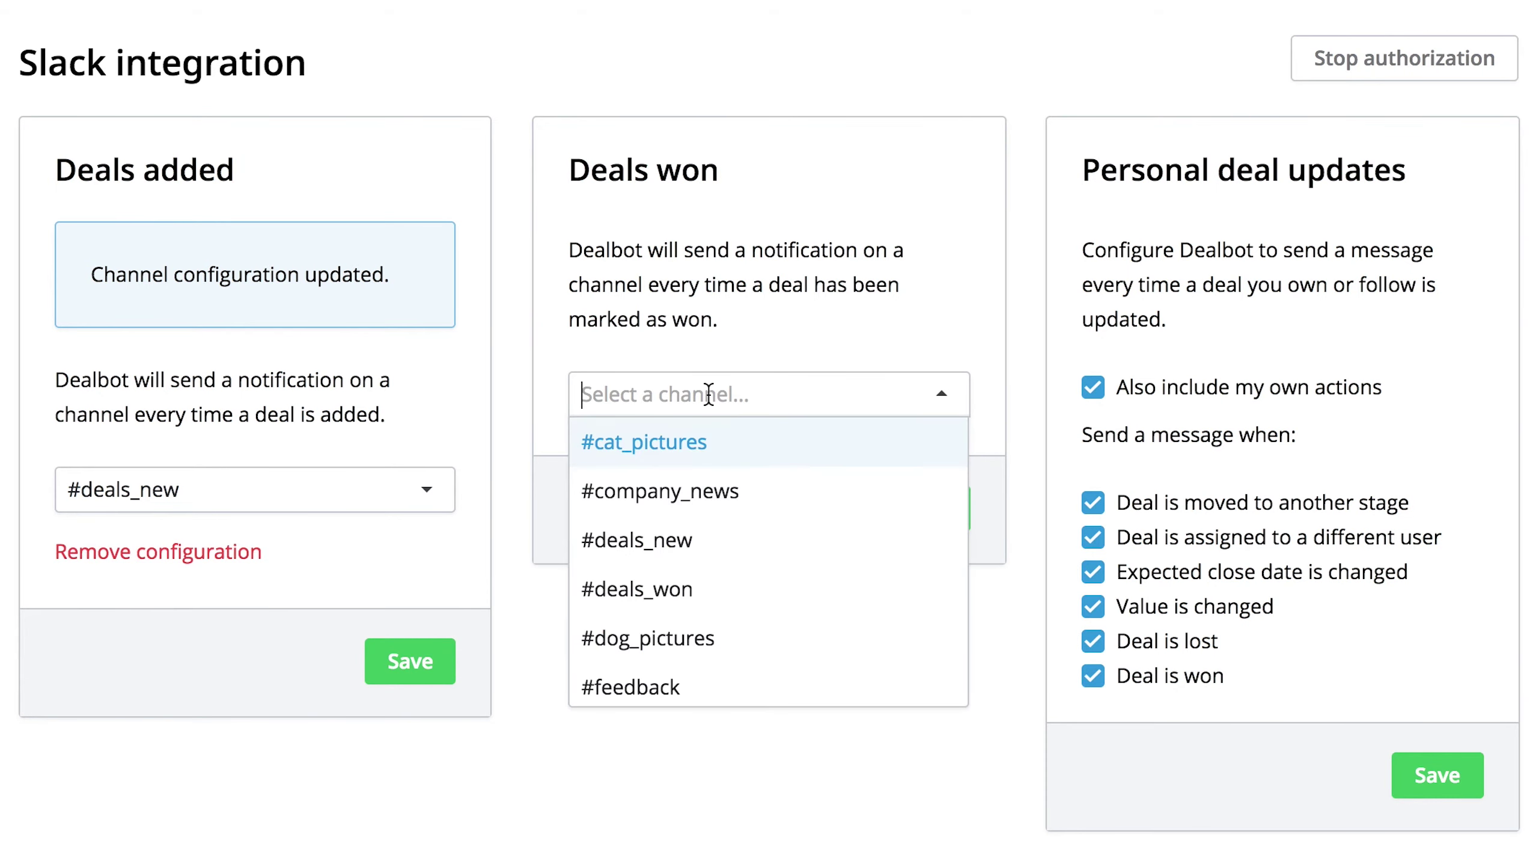
{"action": "left_click", "coordinate": [689, 588]}
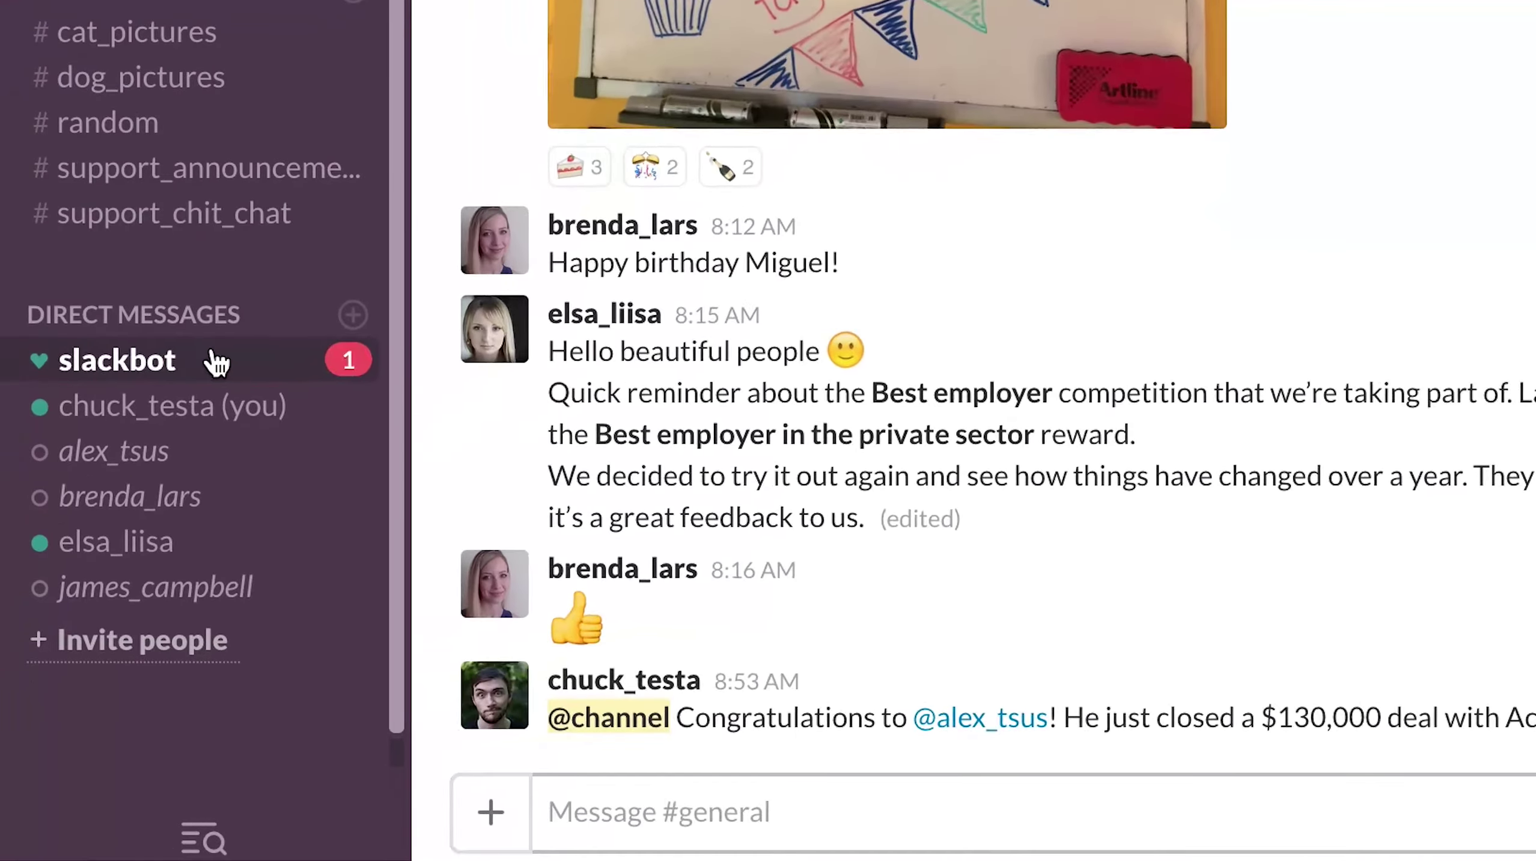
Step: Open the slackbot direct message to view Dealbot's personal deal updates
{"action": "left_click", "coordinate": [117, 360]}
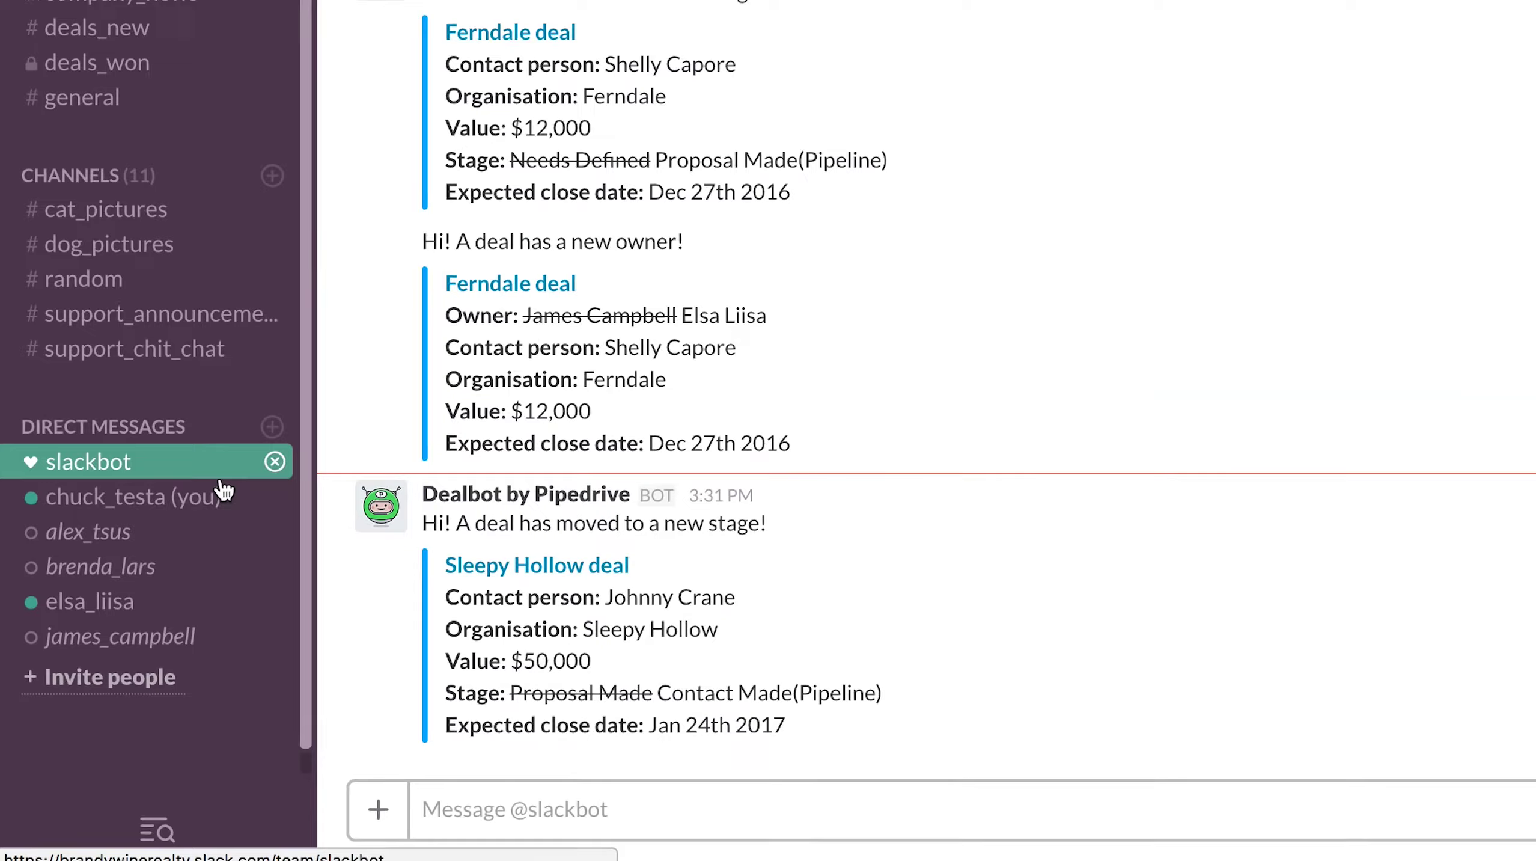
{"action": "scroll", "coordinate": [799, 494], "scroll_direction": "up", "scroll_amount": 5}
{"action": "scroll", "coordinate": [800, 494], "scroll_direction": "up", "scroll_amount": 5}
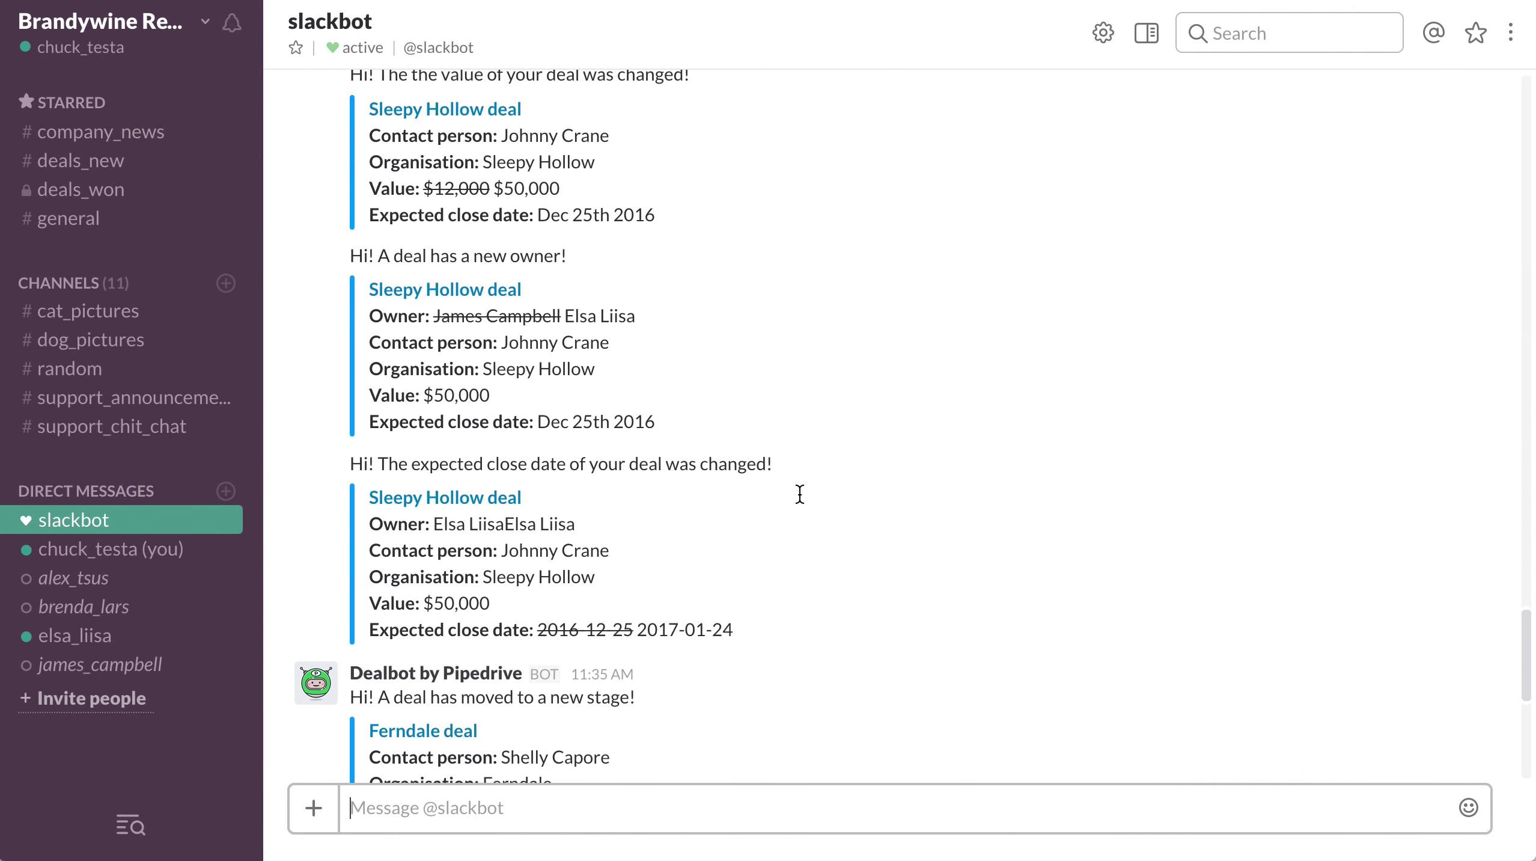
{"action": "scroll", "coordinate": [799, 494], "scroll_direction": "up", "scroll_amount": 5}
{"action": "scroll", "coordinate": [800, 494], "scroll_direction": "up", "scroll_amount": 3}
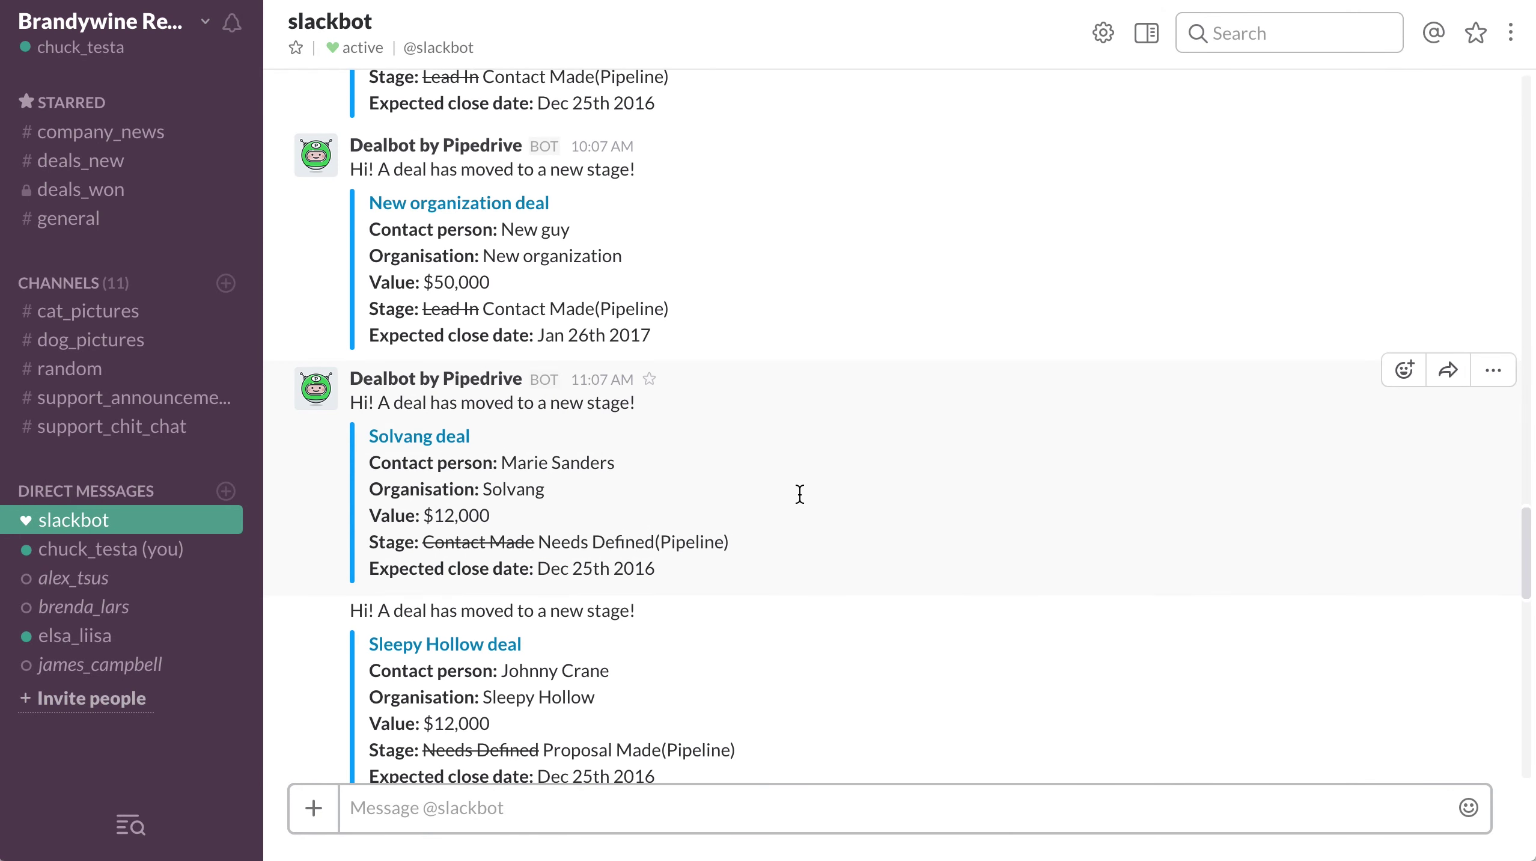
{"action": "scroll", "coordinate": [799, 494], "scroll_direction": "down", "scroll_amount": 5}
{"action": "scroll", "coordinate": [799, 494], "scroll_direction": "down", "scroll_amount": 5}
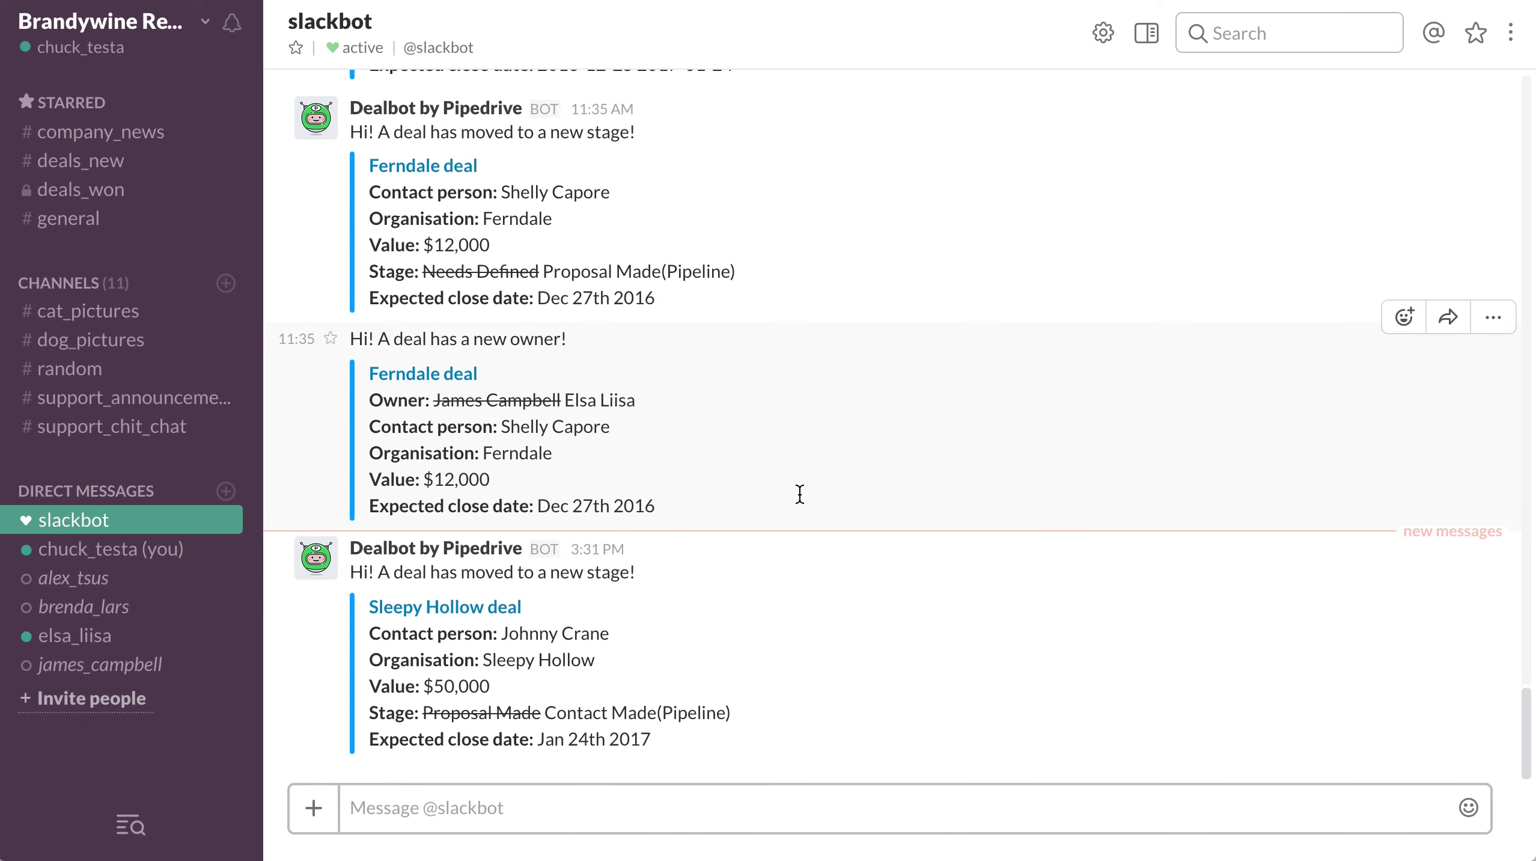